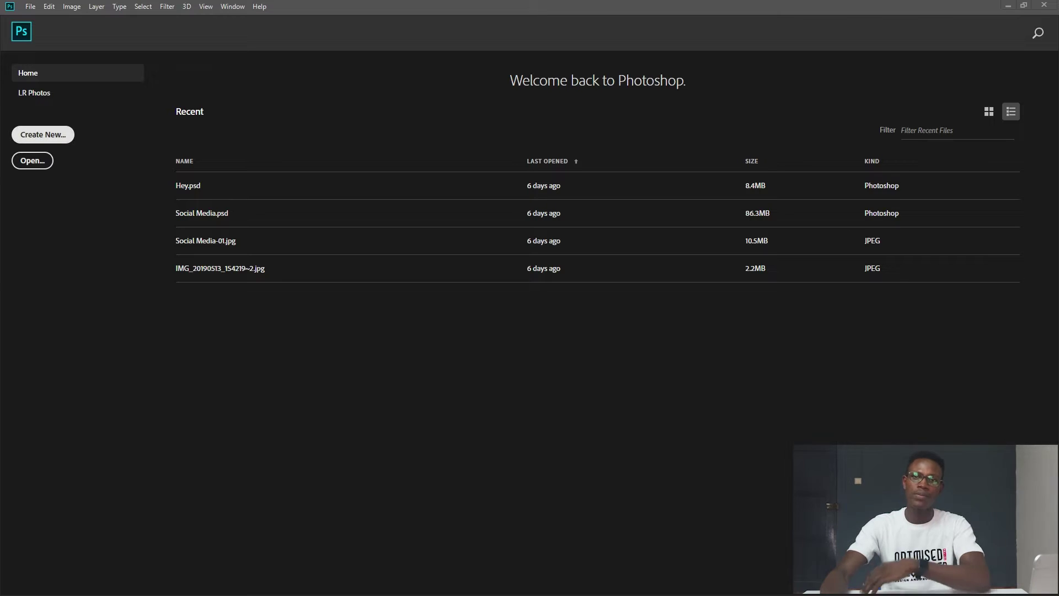
Start a new document from the recent A3 preset and set its resolution to 72 pixels/inch
left_click(43, 135)
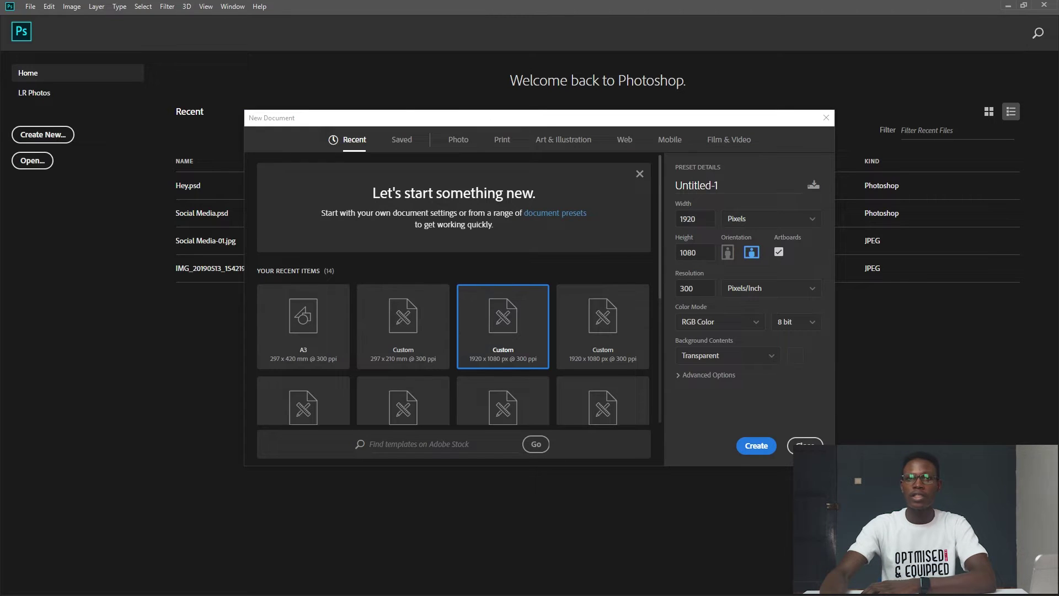
left_click(303, 326)
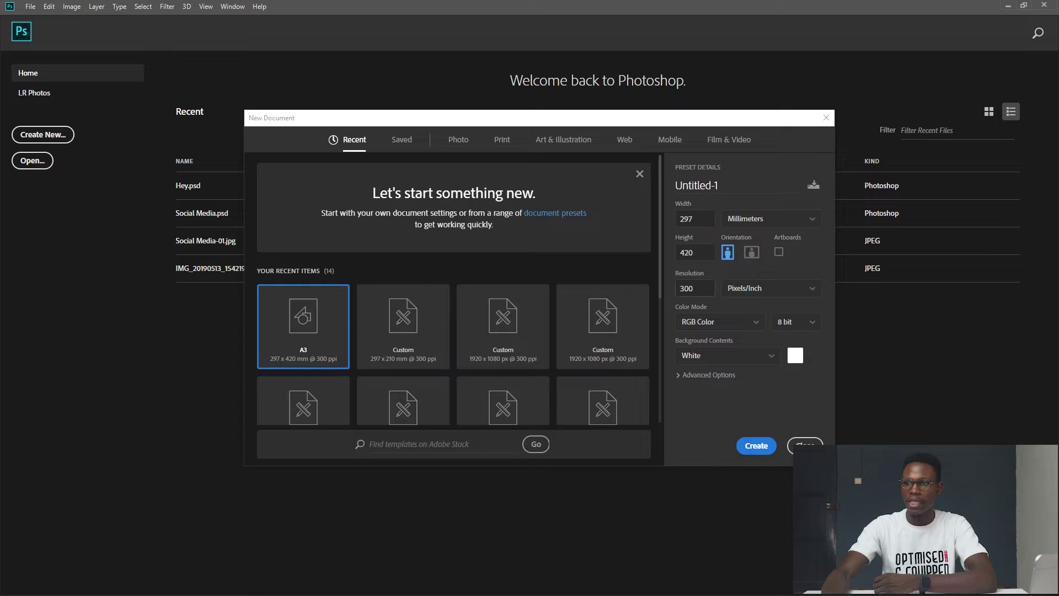
left_click(694, 288)
type("72")
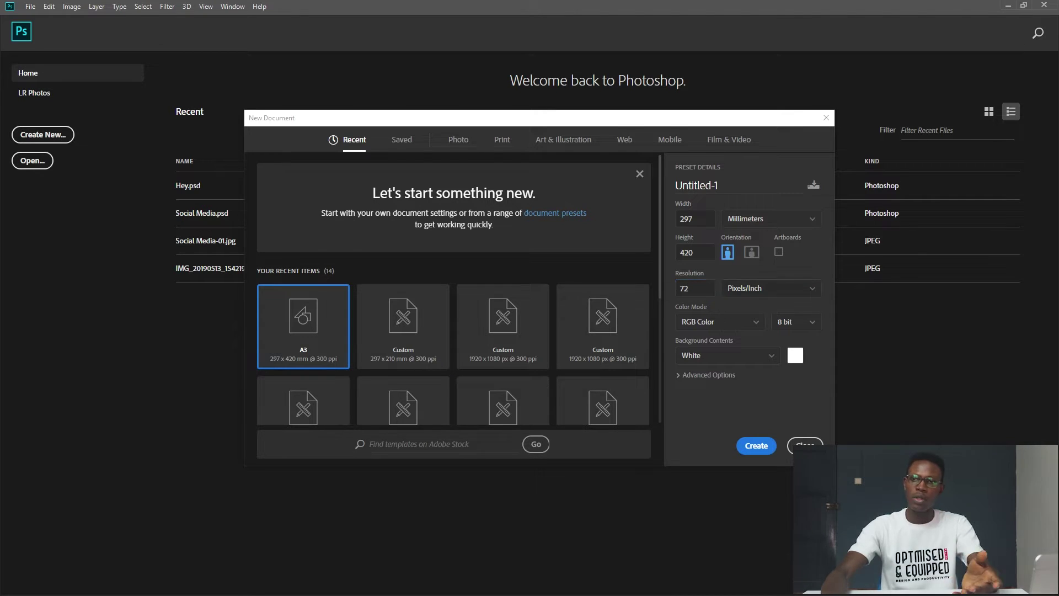
Set the new document's width and height to 1080 millimeters each
key("Tab")
key("Tab")
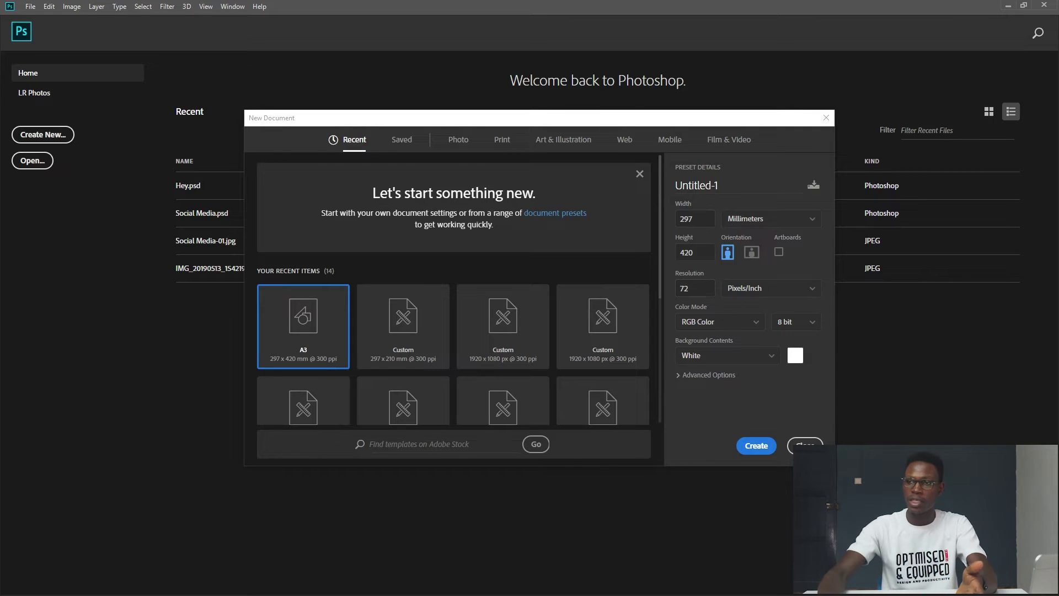
key("Tab")
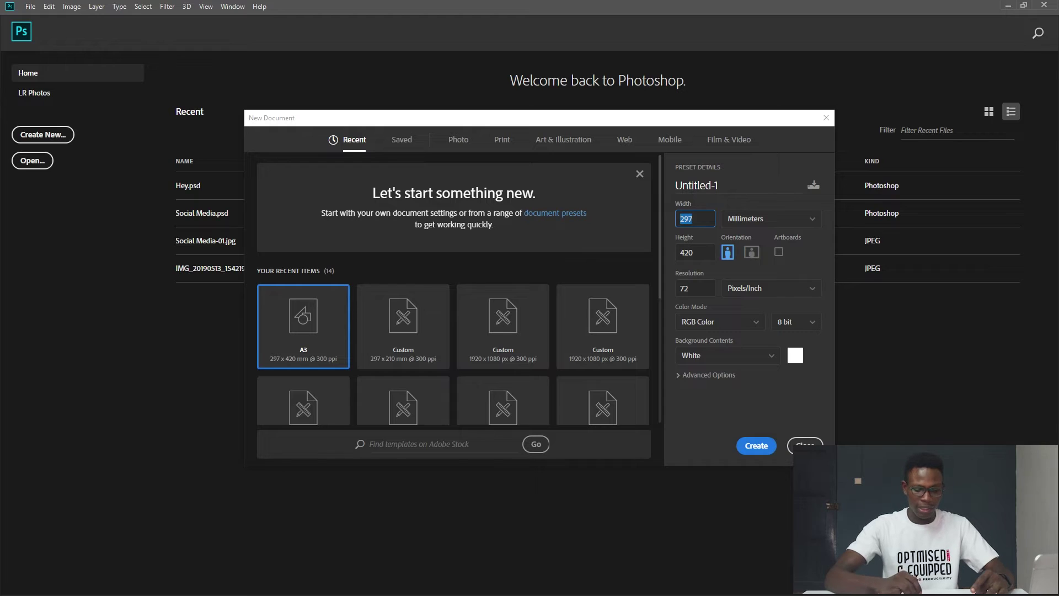
type("1080")
key("Tab")
type("108")
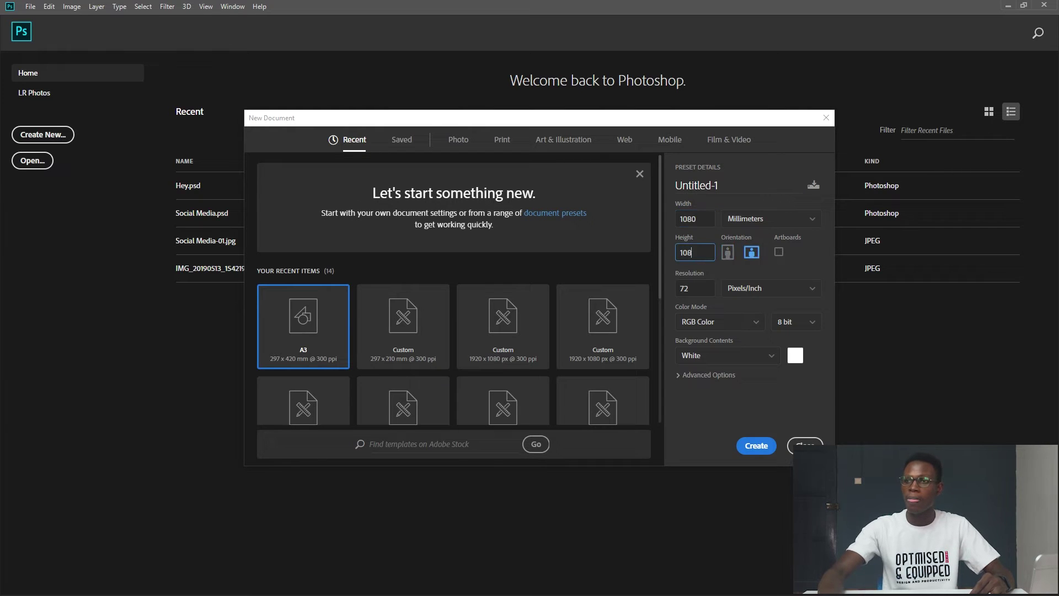
type("0")
key("Tab")
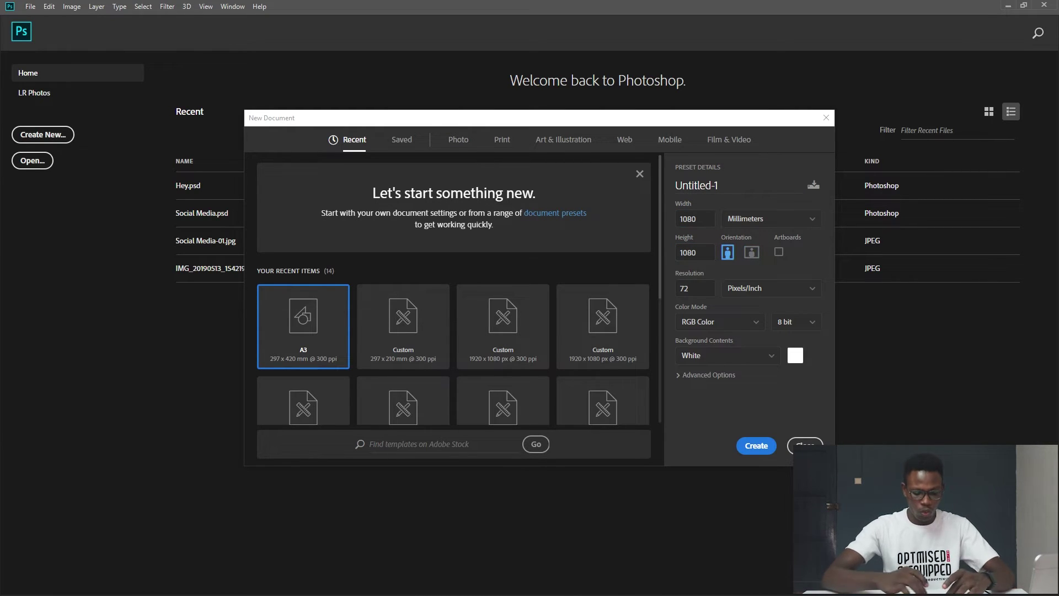
key("Tab")
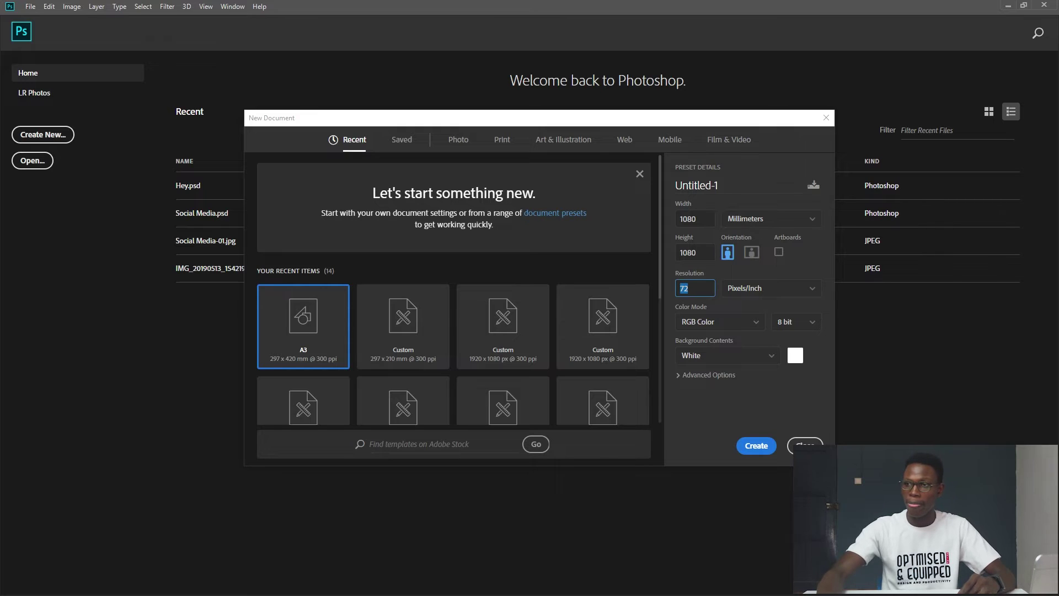
Review the new document's resolution setting and the available color modes, leaving RGB Color chosen
left_click(688, 288)
key("Tab")
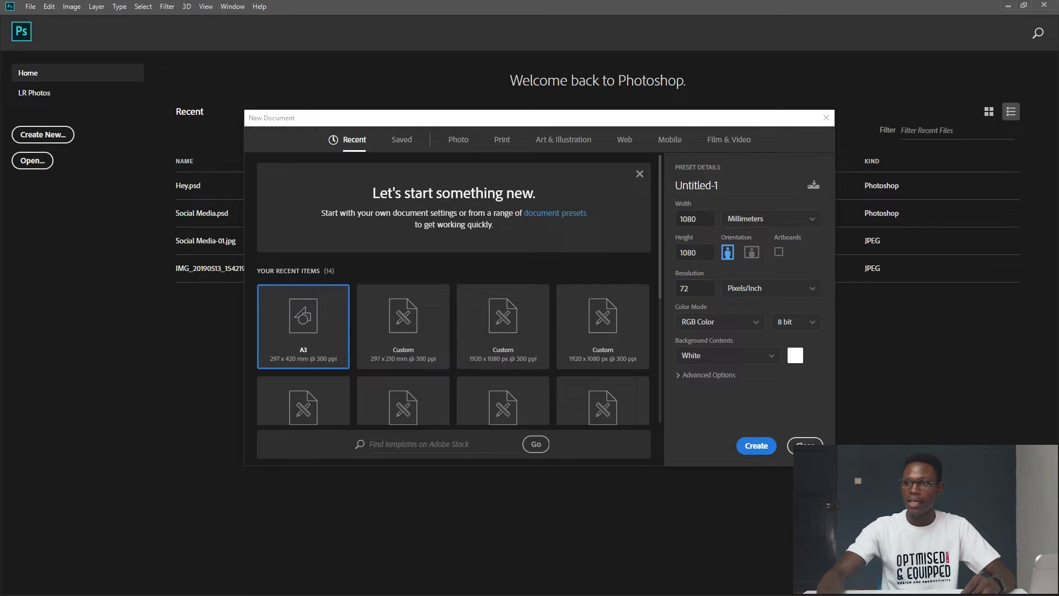
key("space")
key("Escape")
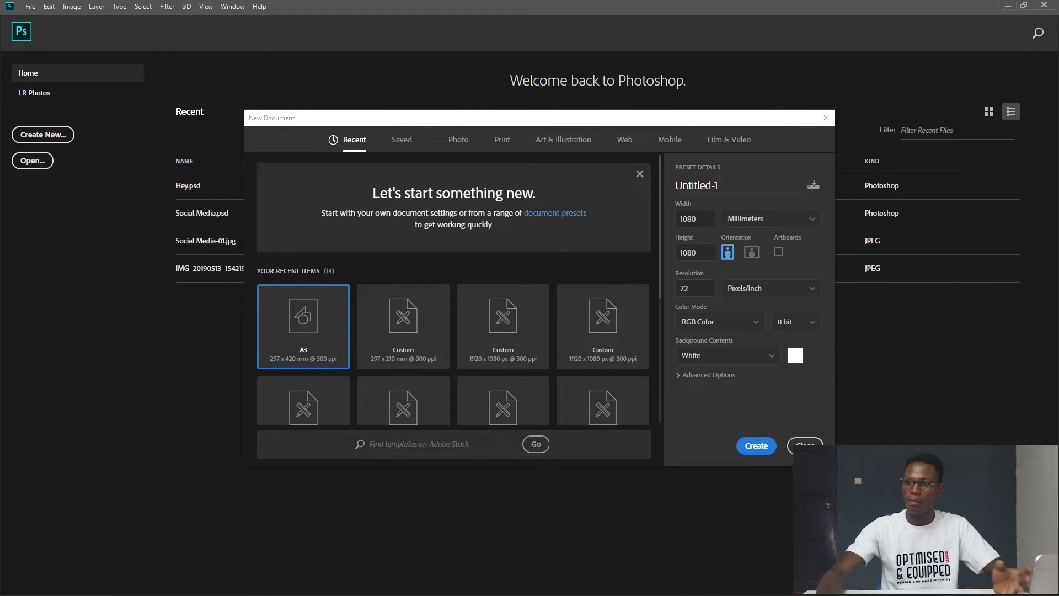
left_click(688, 288)
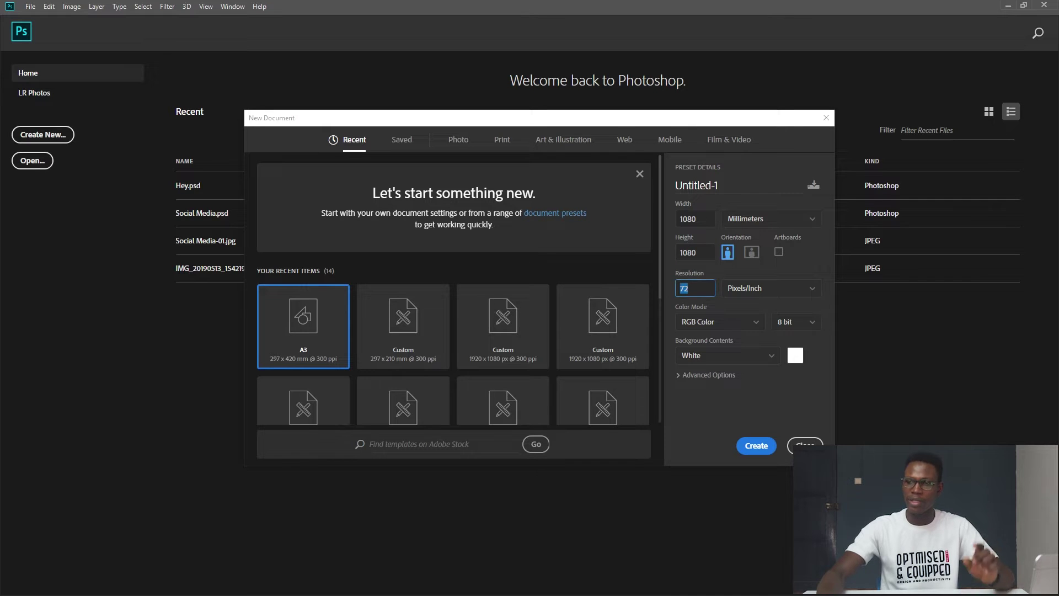
left_click(688, 288)
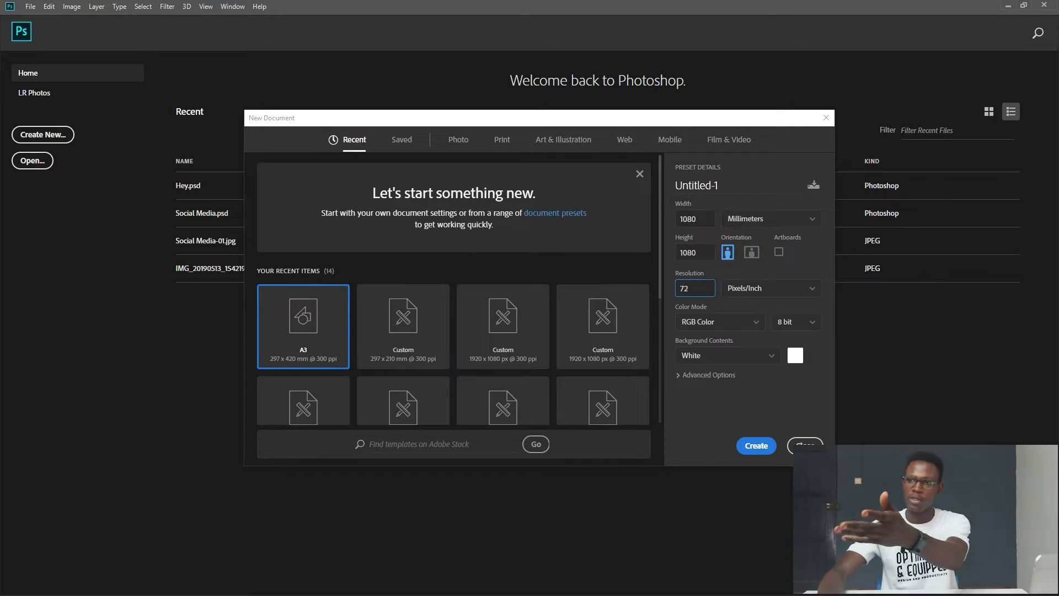
key("Tab")
key("alt+Down")
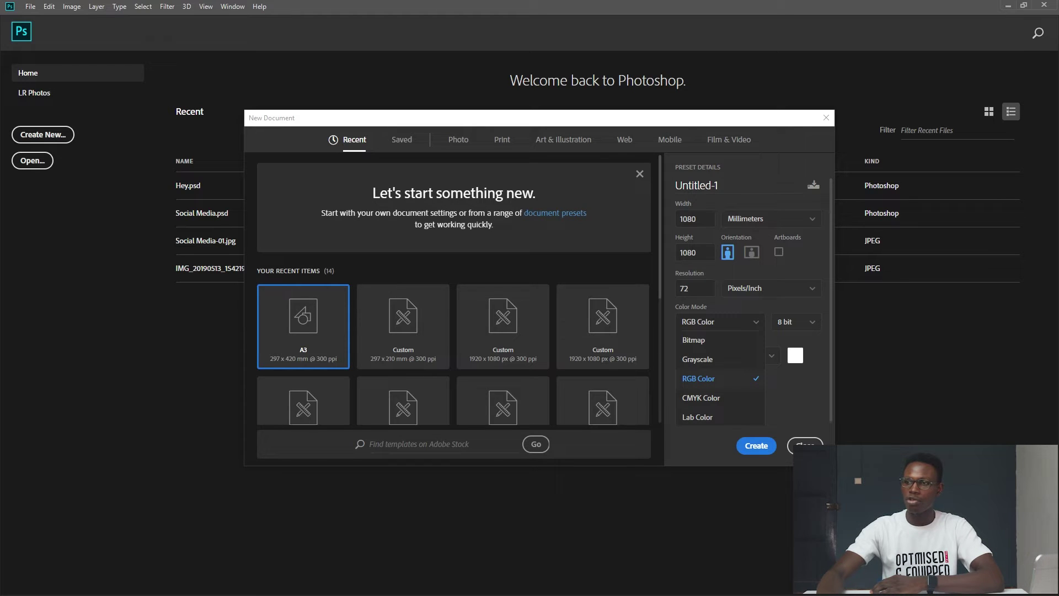
key("Escape")
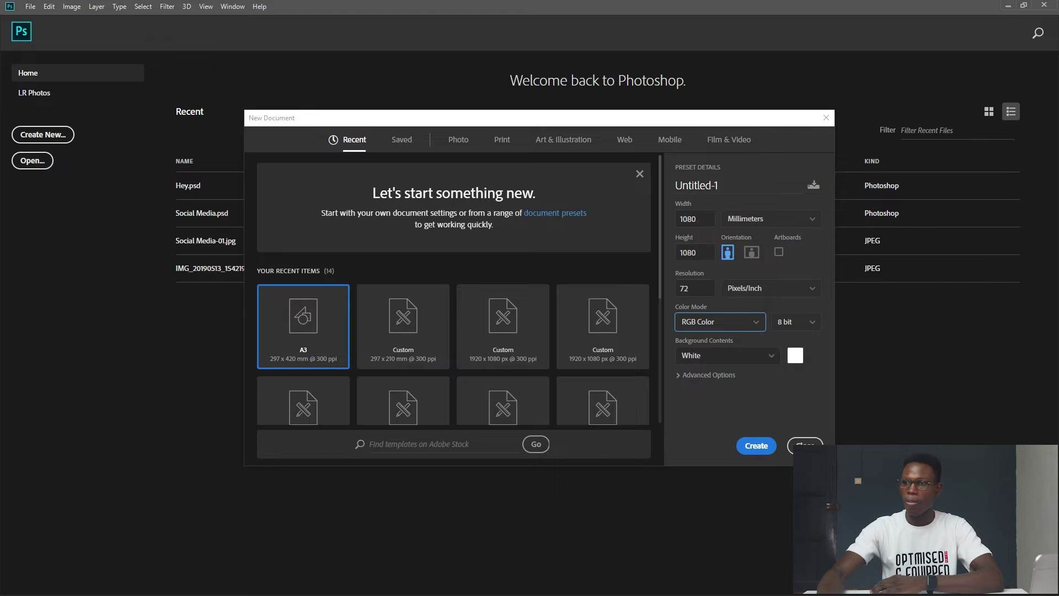
Choose White as the background contents and create the document
left_click(727, 355)
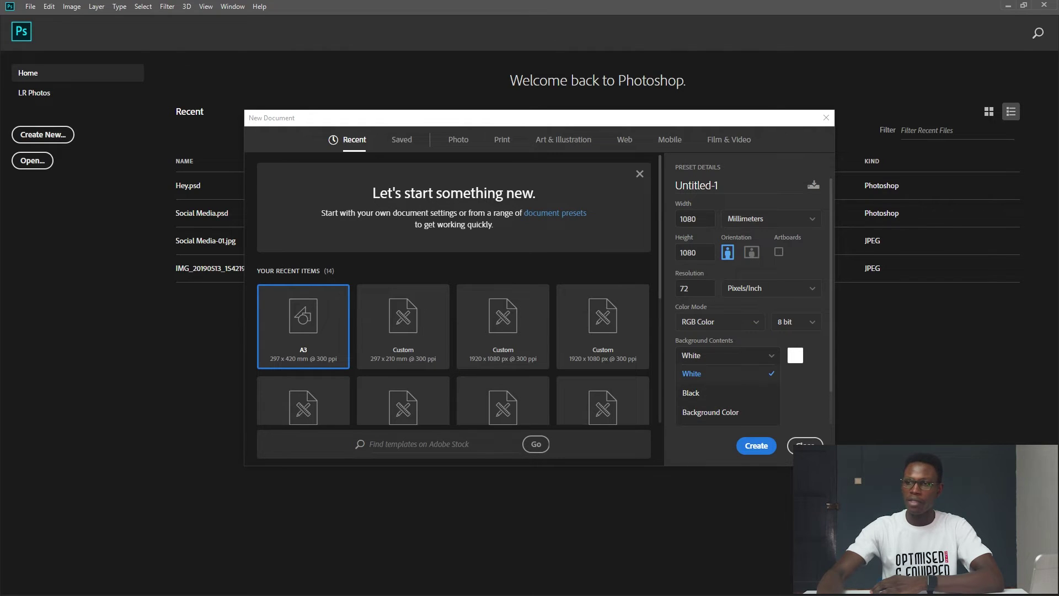
left_click(706, 374)
key("Tab")
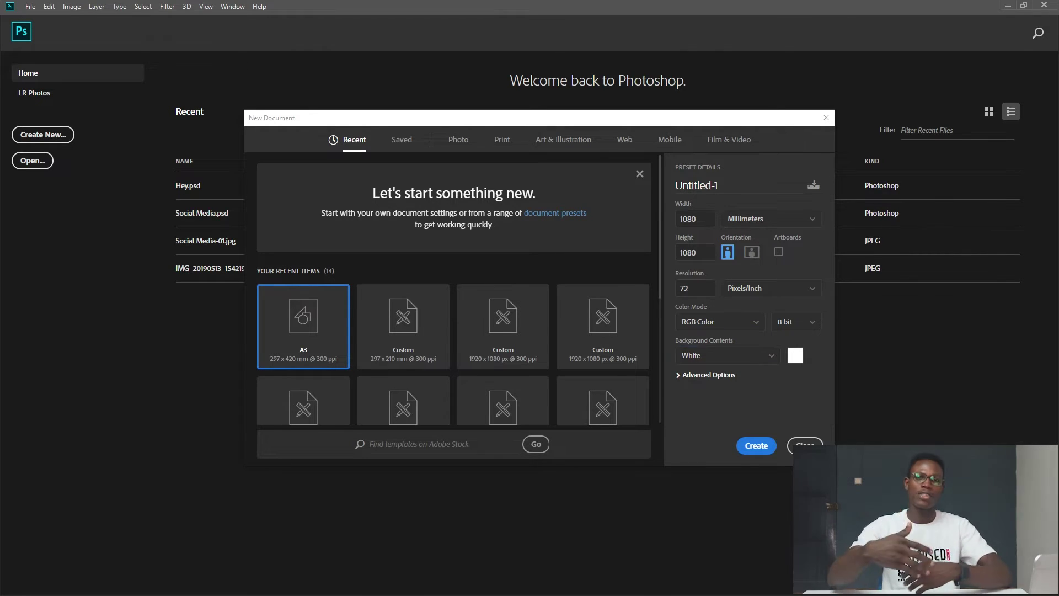
key("space")
key("space")
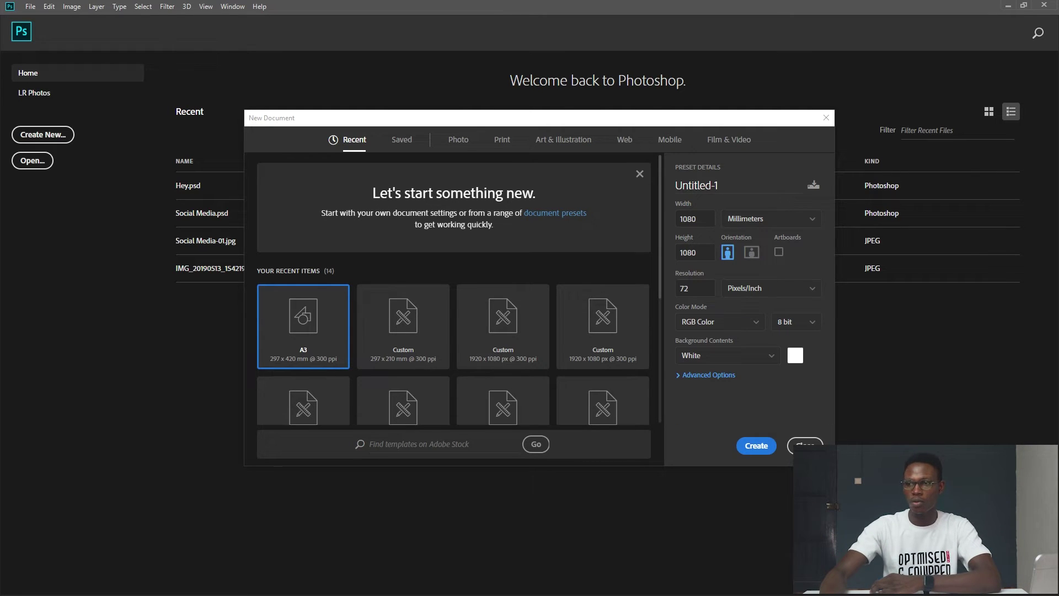
key("Return")
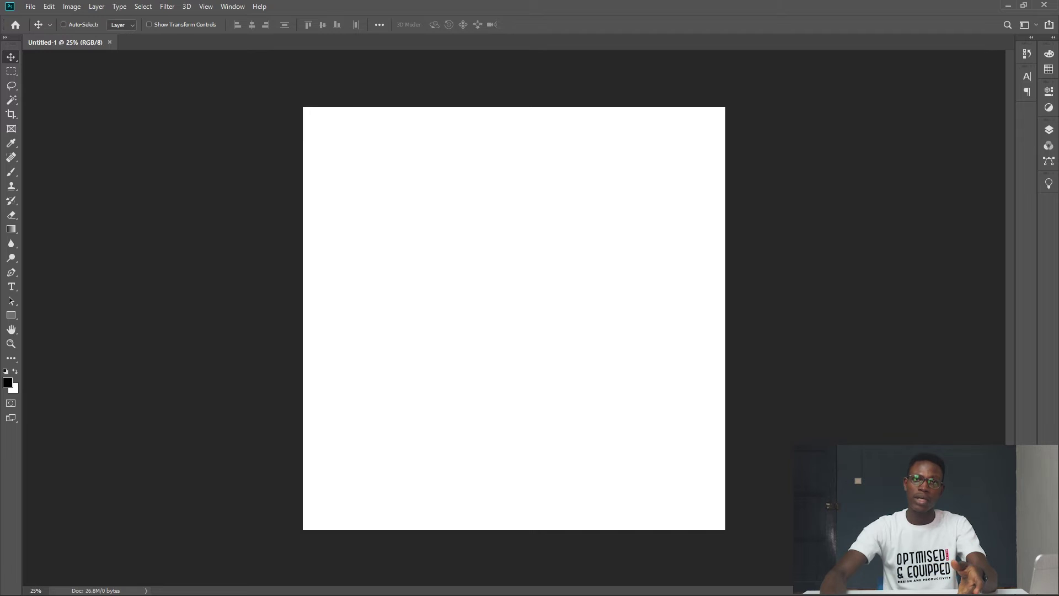
Examine the document tab's commands, the screen modes, the toolbar's column layouts and the Move tool group
right_click(93, 46)
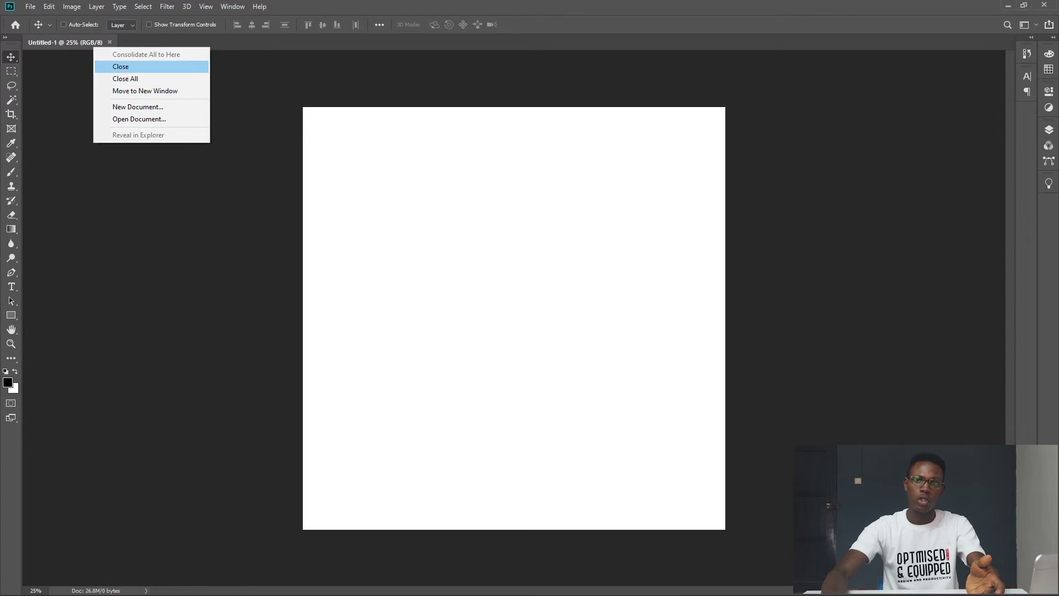
key("Escape")
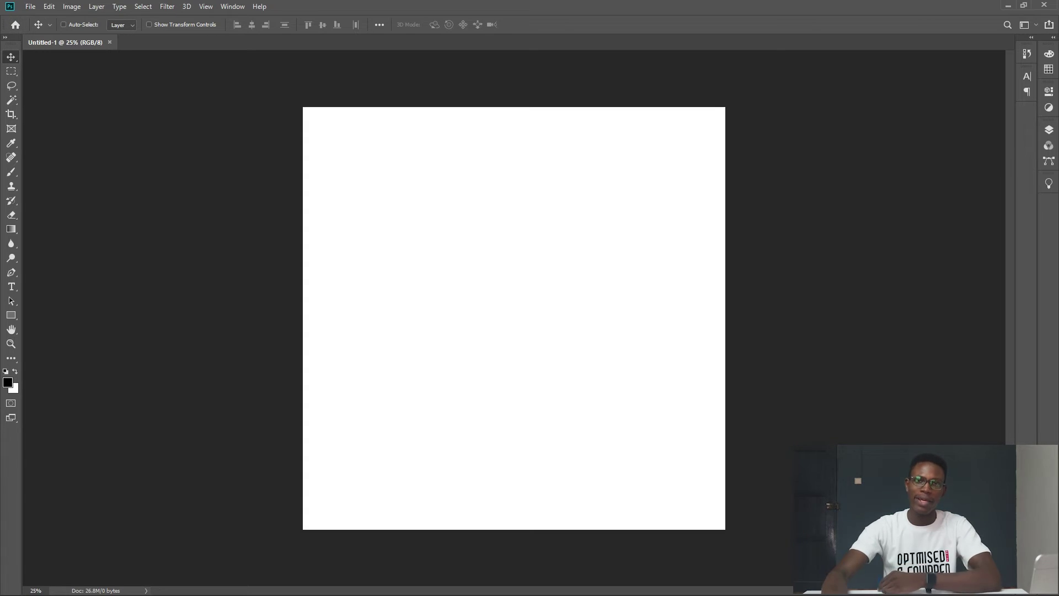
right_click(10, 417)
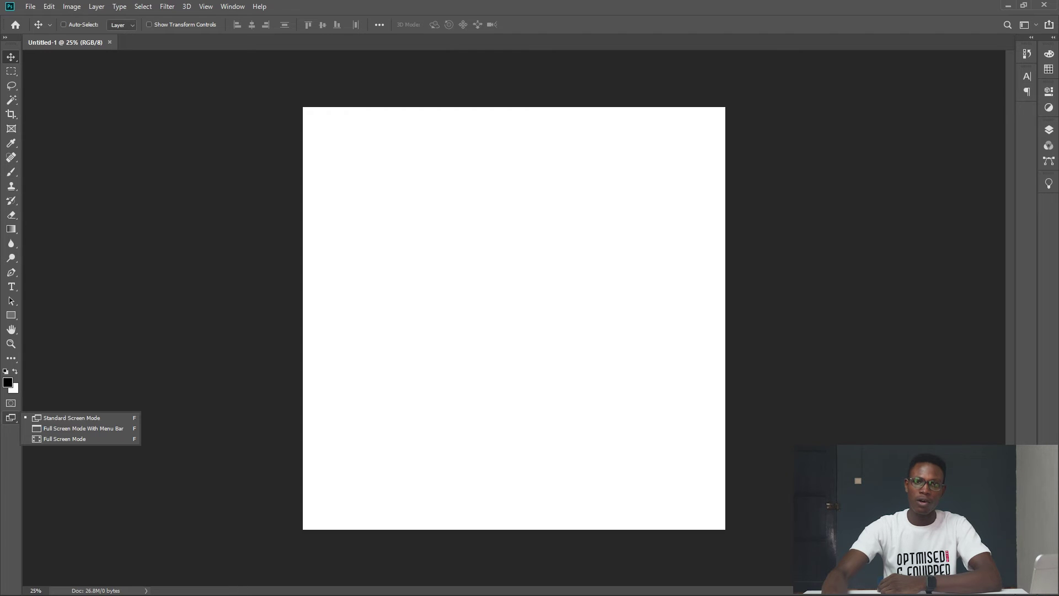
key("Escape")
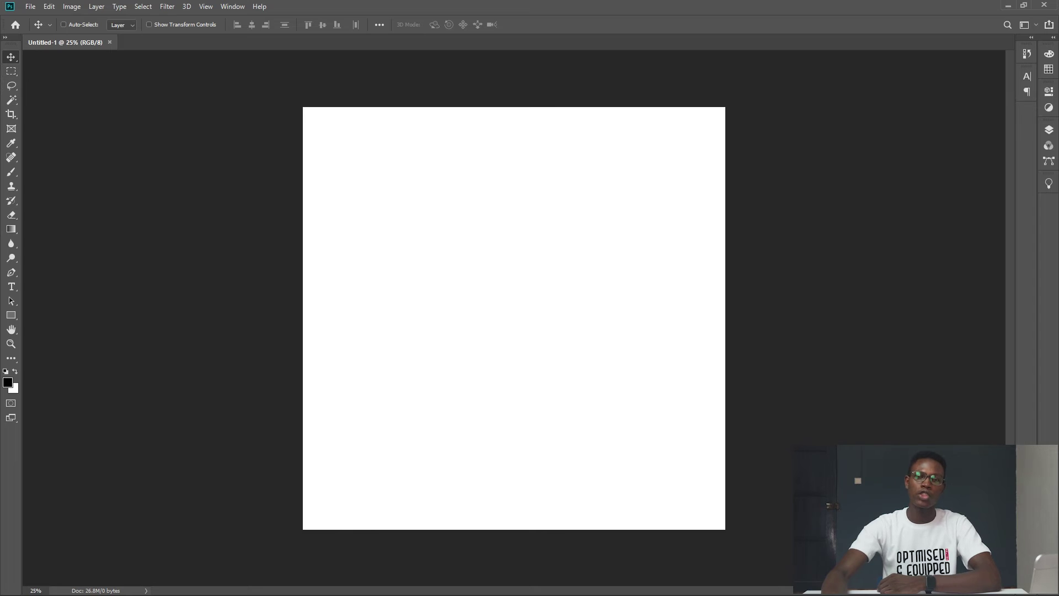
left_click(5, 37)
left_click(5, 37)
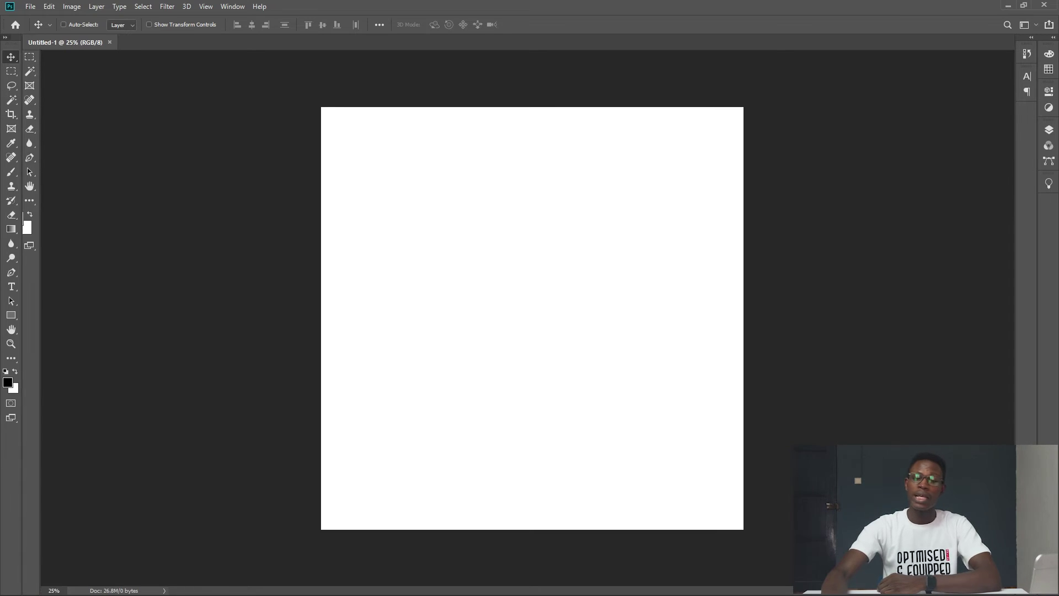
right_click(10, 57)
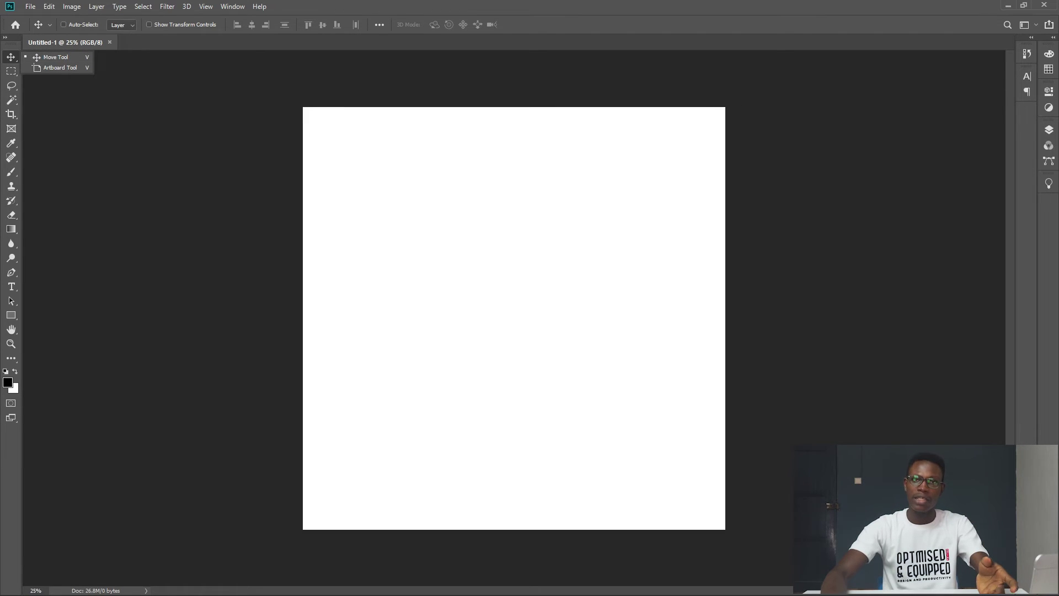
key("Escape")
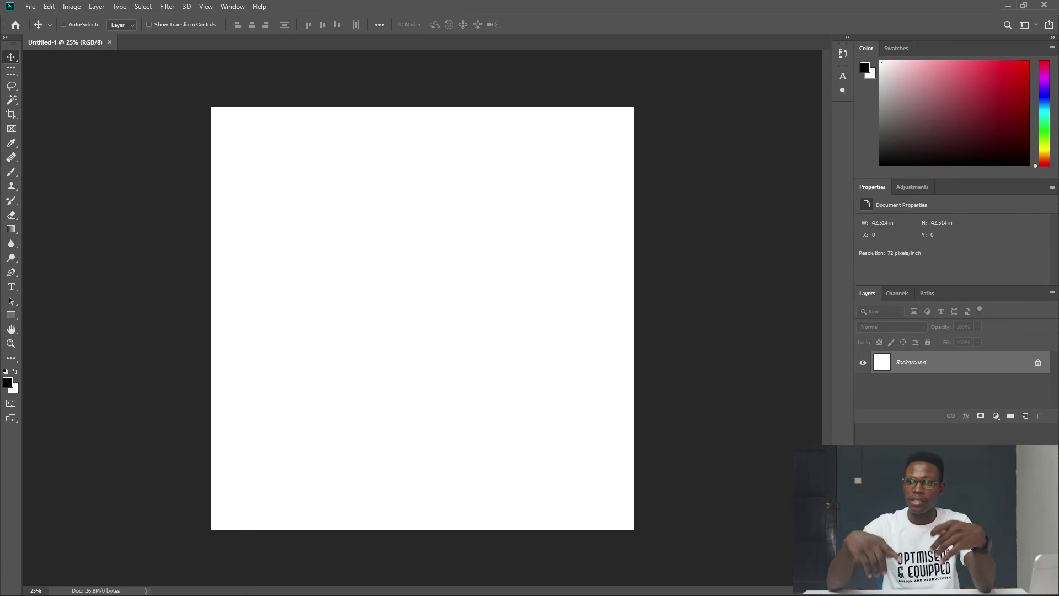
left_click_drag(965, 227, 990, 237)
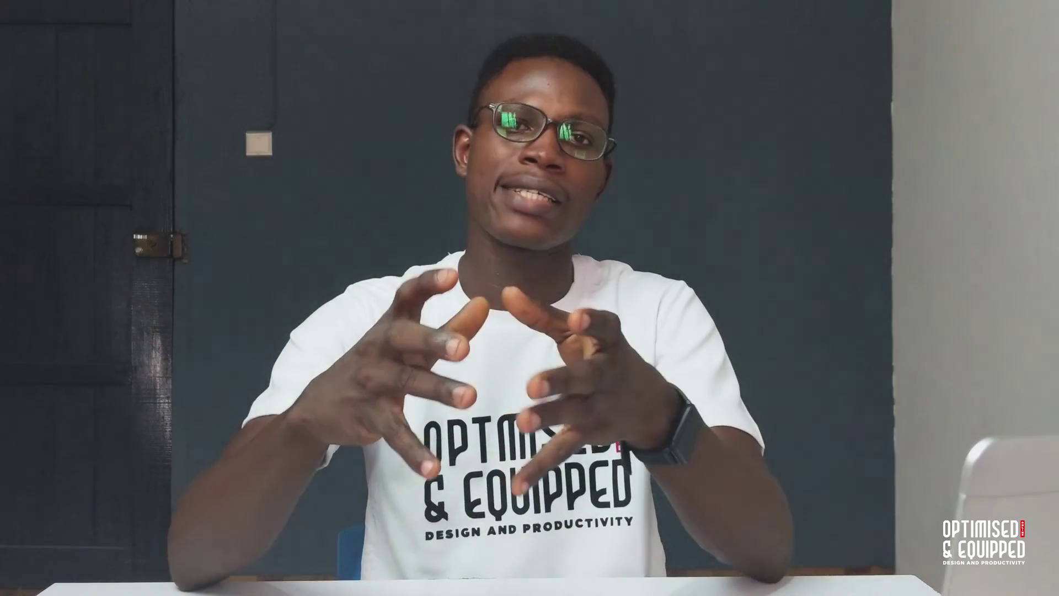